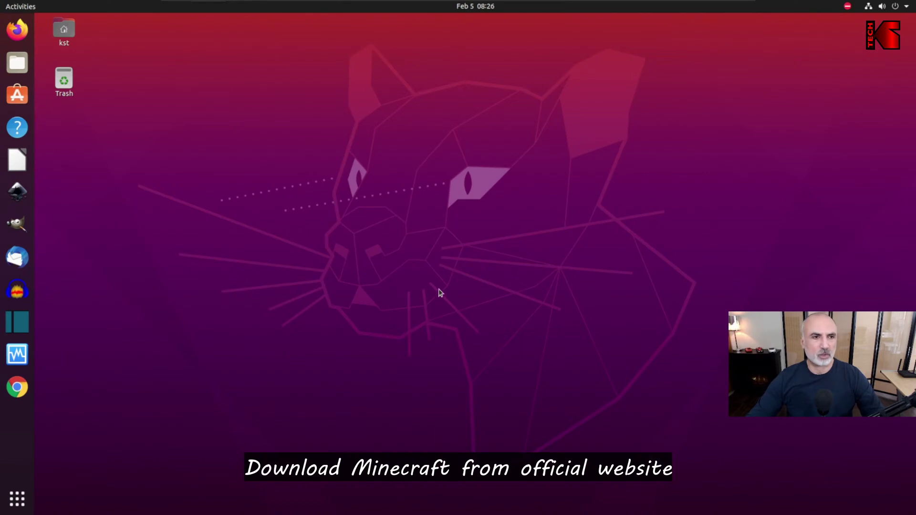
- Load minecraft.net/download in Firefox
{"action": "left_click", "coordinate": [18, 30]}
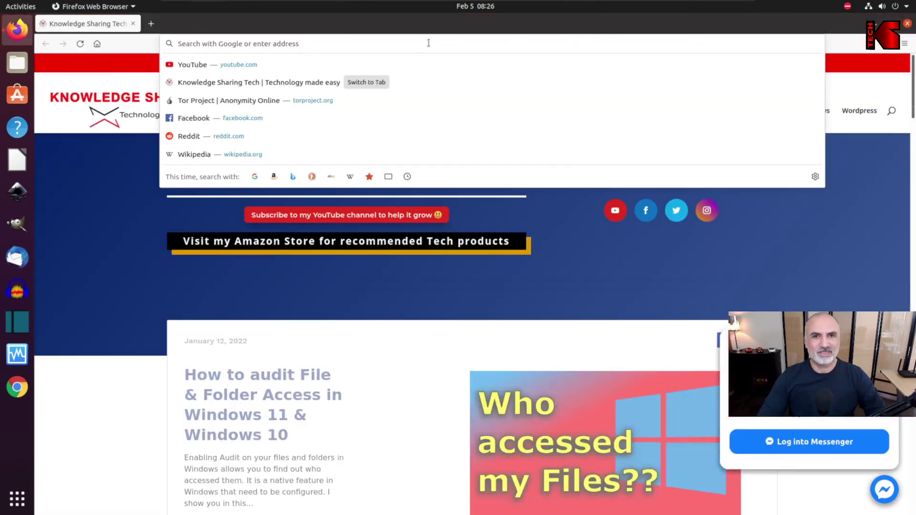
{"action": "type", "text": "minecr"}
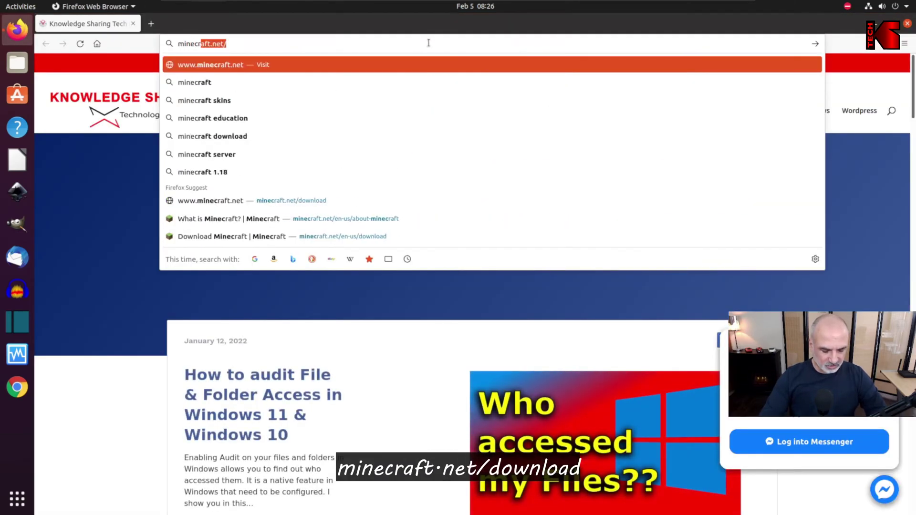
{"action": "type", "text": "aft.net"}
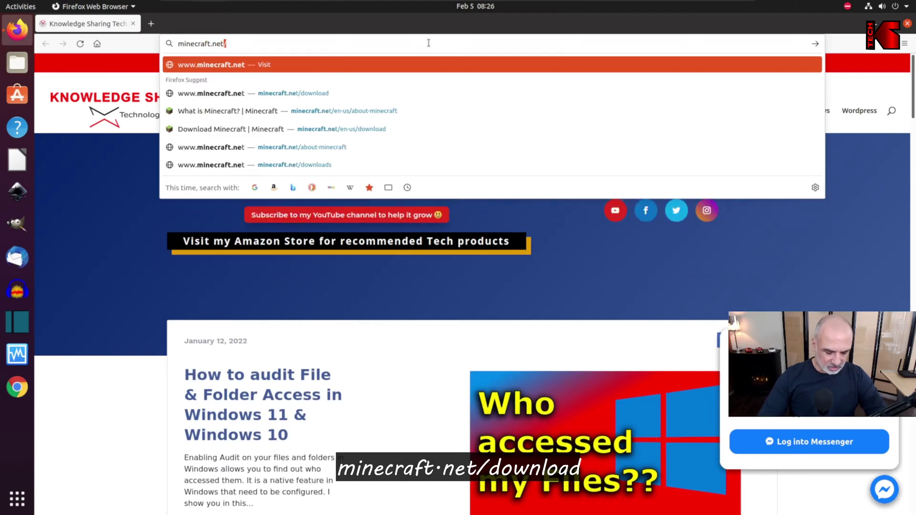
{"action": "type", "text": "/down"}
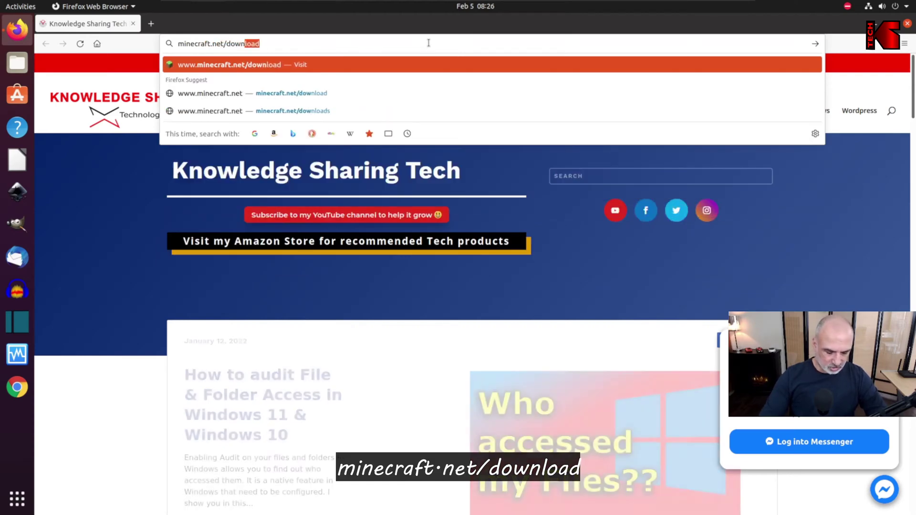
{"action": "type", "text": "load"}
{"action": "key", "text": "Return"}
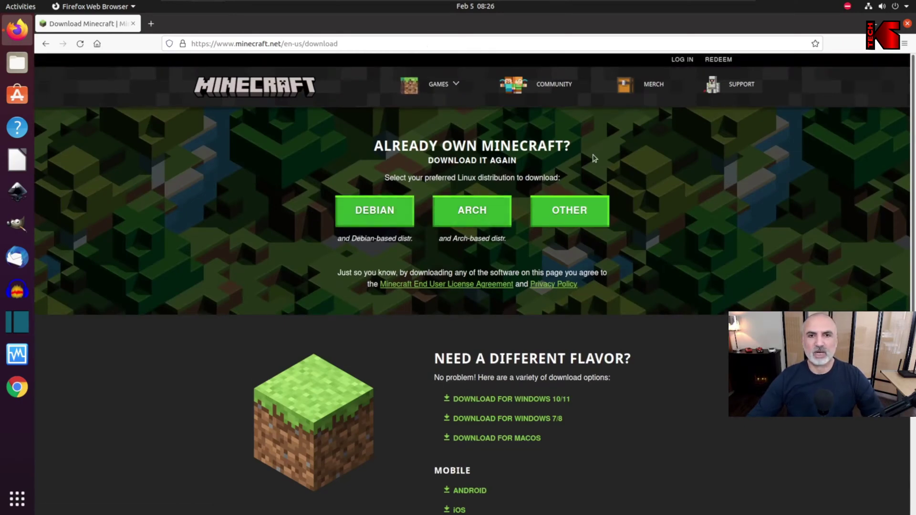
- Download the Debian package Minecraft.deb and show it in its folder
{"action": "left_click", "coordinate": [371, 216]}
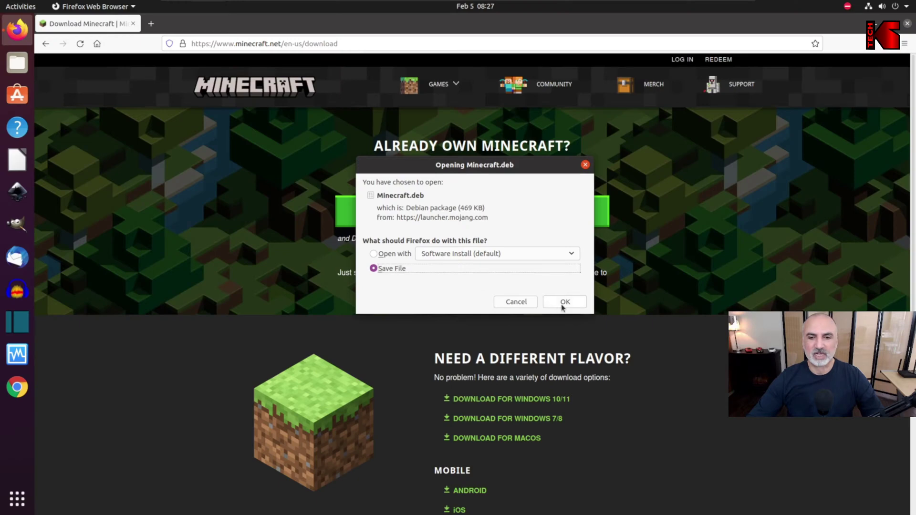
{"action": "left_click", "coordinate": [564, 305]}
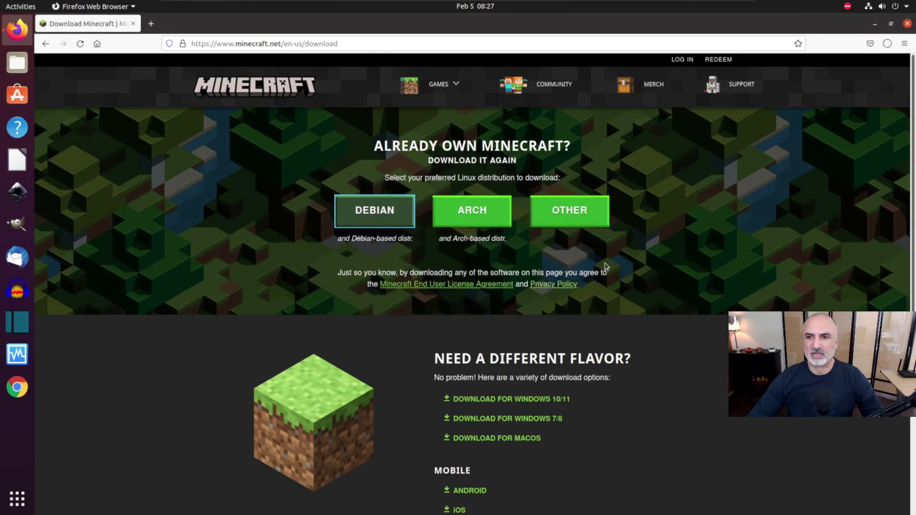
{"action": "left_click", "coordinate": [888, 44]}
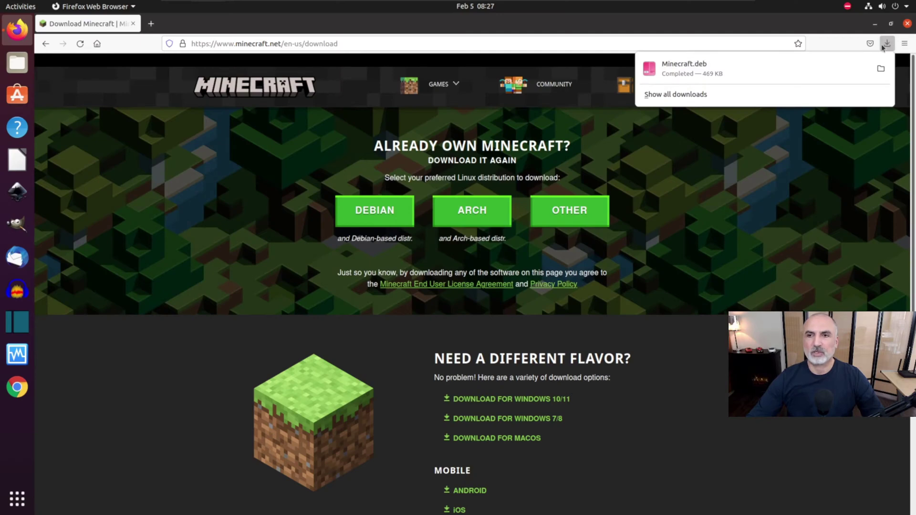
{"action": "left_click", "coordinate": [882, 70]}
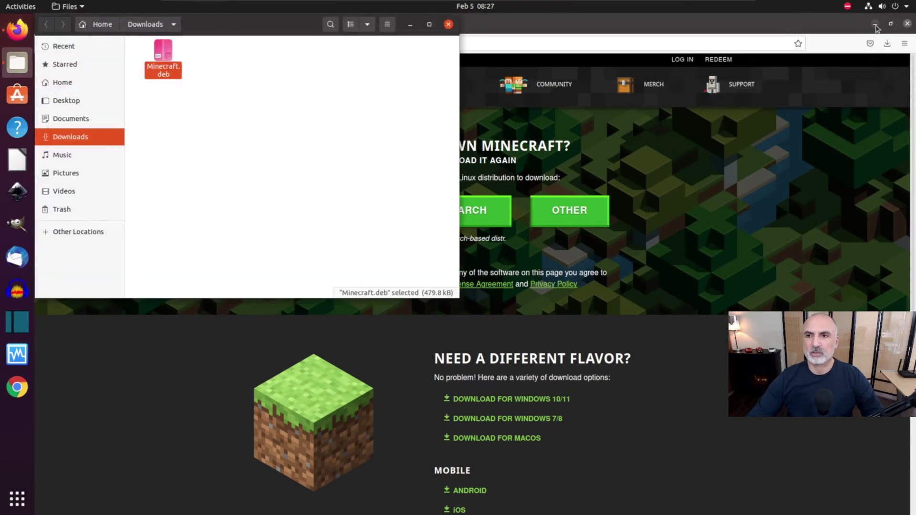
- Minimize Firefox and keep one centred Files window showing the Downloads folder
{"action": "left_click", "coordinate": [875, 27]}
{"action": "left_click_drag", "start_coordinate": [282, 29], "coordinate": [451, 94]}
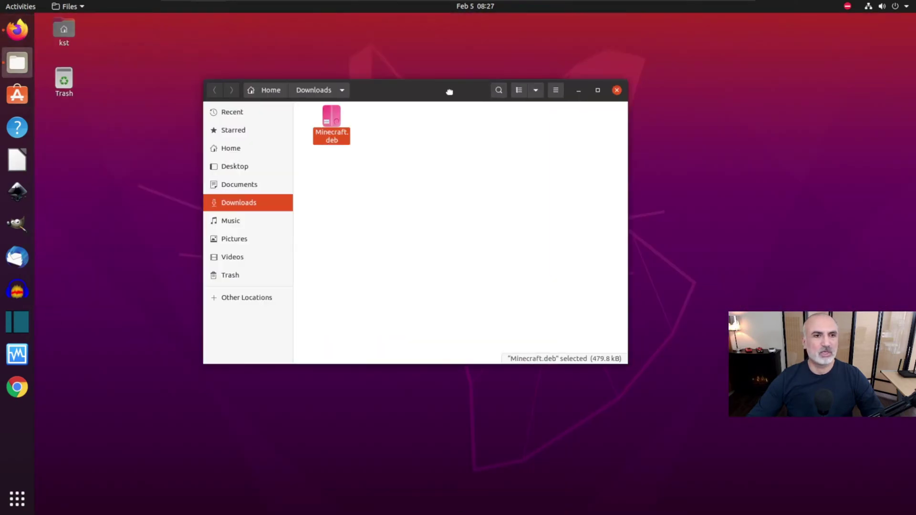
{"action": "double_click", "coordinate": [59, 32]}
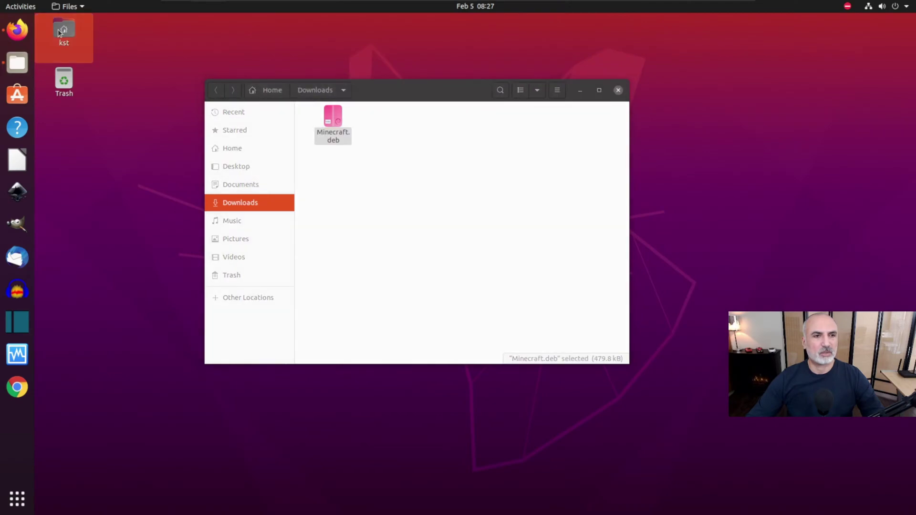
{"action": "left_click", "coordinate": [67, 138]}
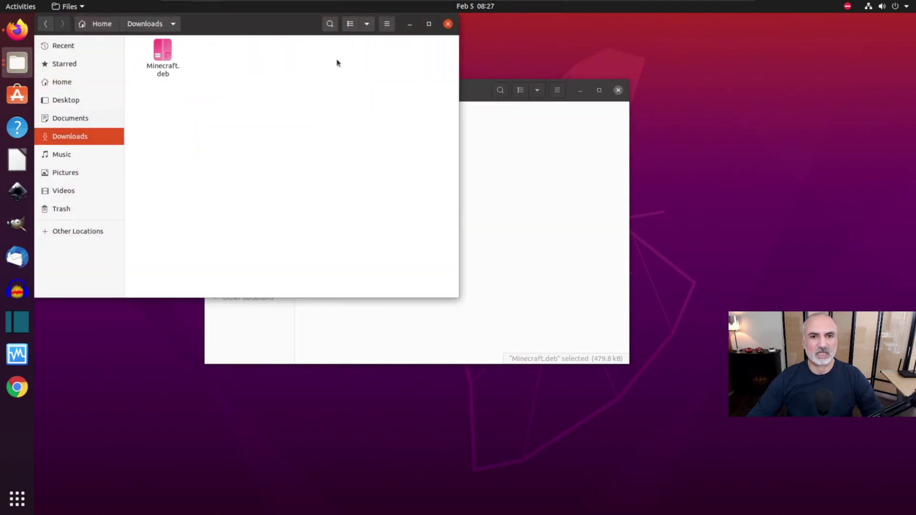
{"action": "left_click", "coordinate": [448, 24]}
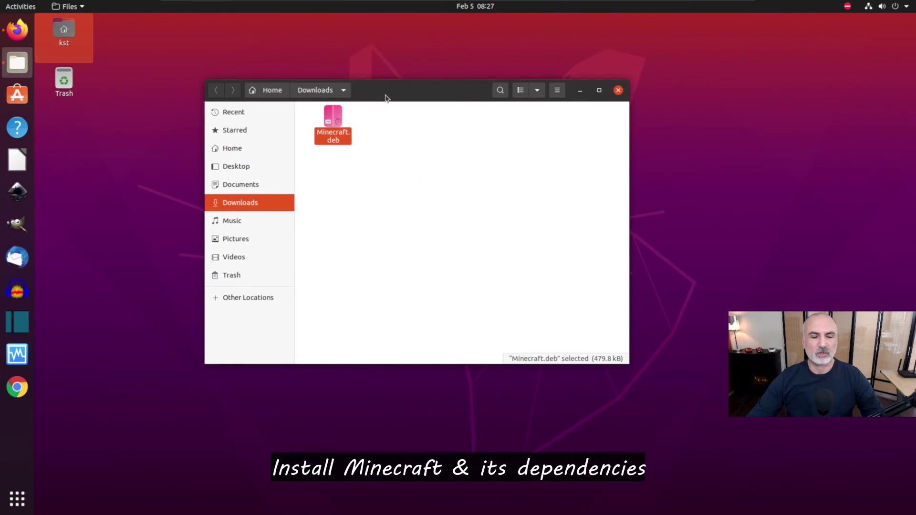
- Open a terminal in the Downloads folder and centre it on screen
{"action": "right_click", "coordinate": [382, 187]}
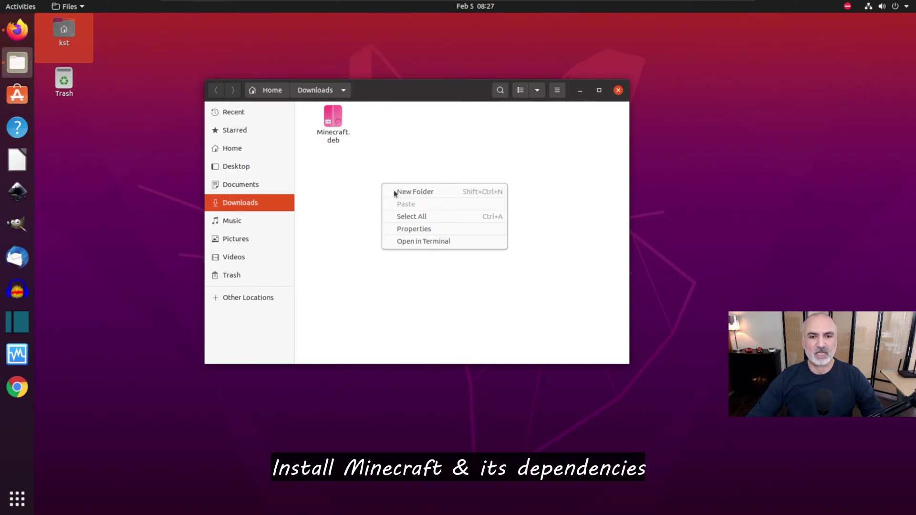
{"action": "left_click", "coordinate": [425, 243]}
{"action": "left_click_drag", "start_coordinate": [132, 29], "coordinate": [384, 153]}
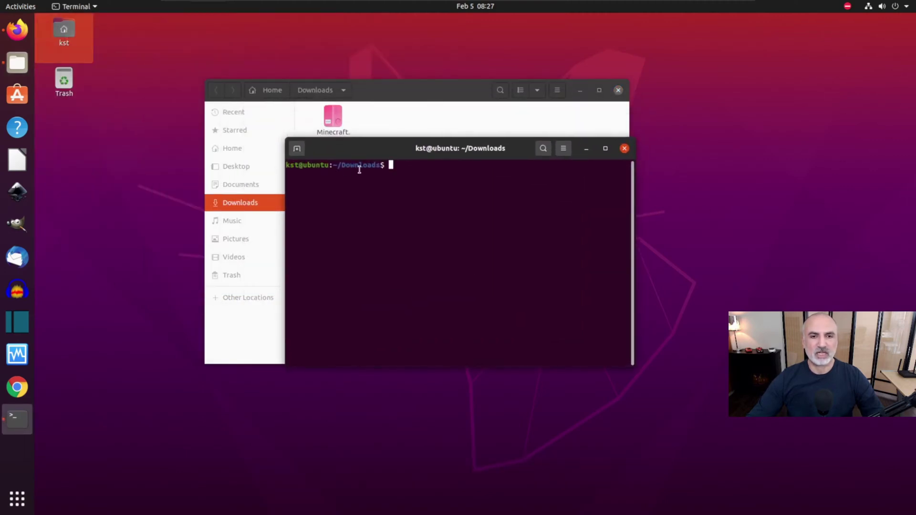
- Increase the terminal text size by two steps
{"action": "left_click", "coordinate": [564, 148]}
{"action": "left_click", "coordinate": [594, 179]}
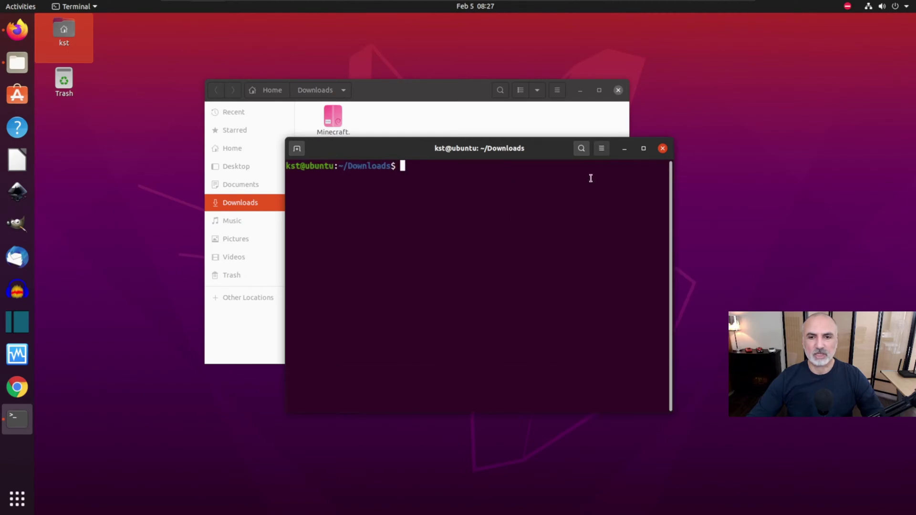
{"action": "left_click", "coordinate": [602, 149]}
{"action": "left_click", "coordinate": [630, 179]}
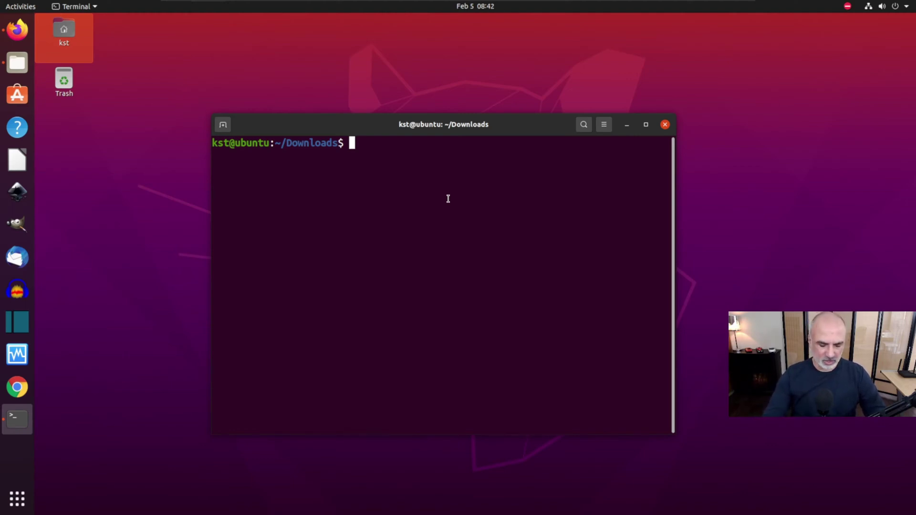
- Install the package with sudo dpkg -i Minecraft.deb, entering the sudo password
{"action": "type", "text": "su"}
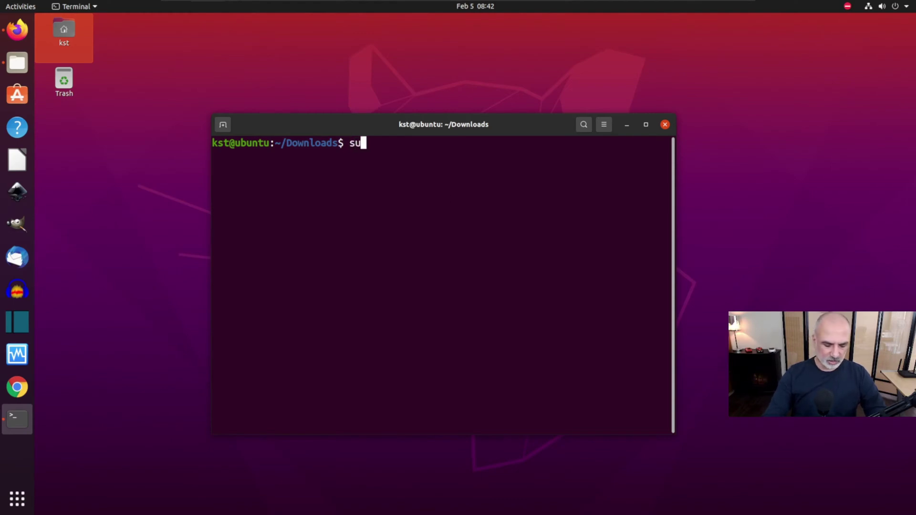
{"action": "type", "text": "do dpkg -"}
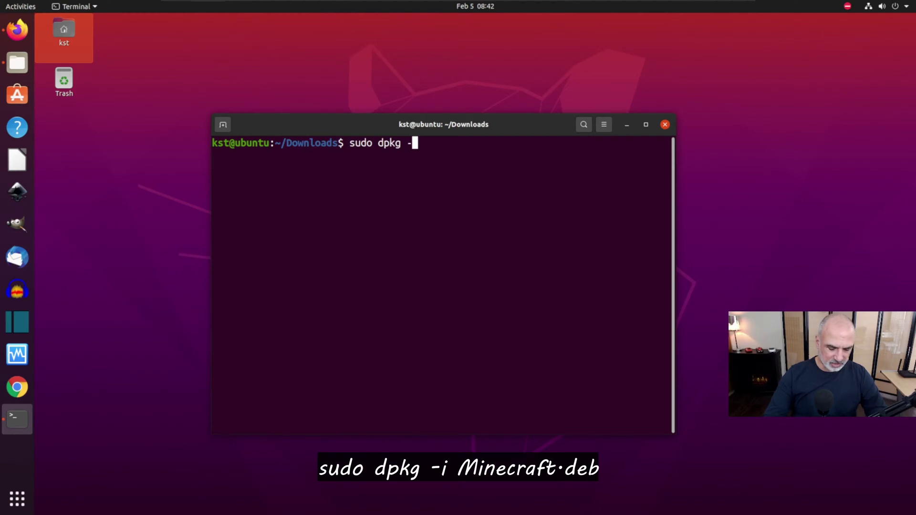
{"action": "type", "text": "i Mi"}
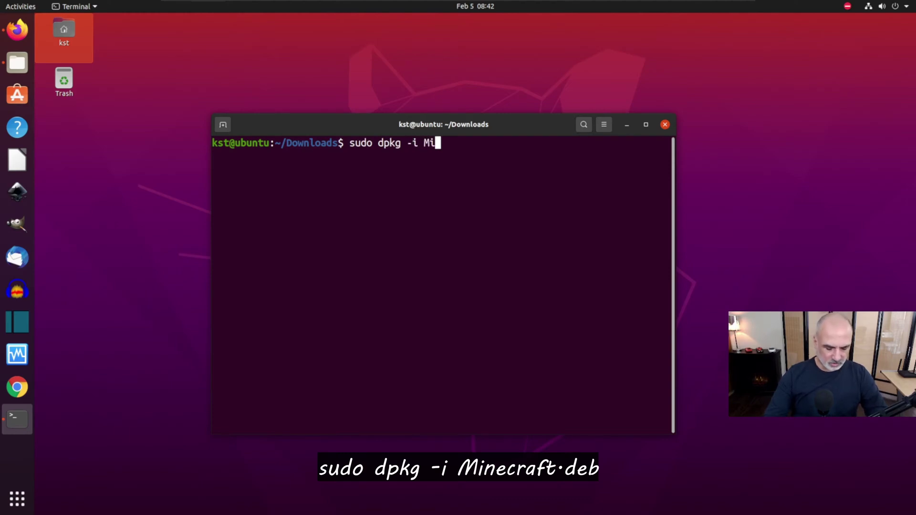
{"action": "type", "text": "necraft.deb"}
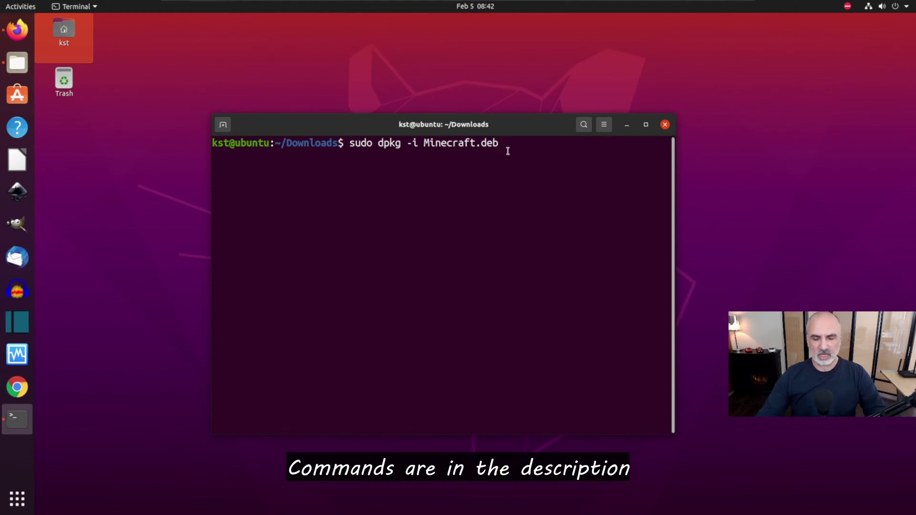
{"action": "key", "text": "Return"}
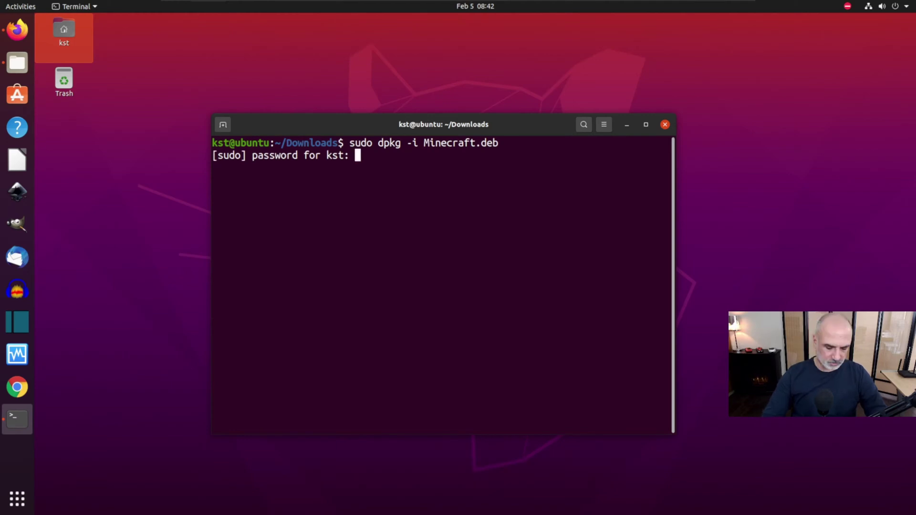
{"action": "key", "text": "Return"}
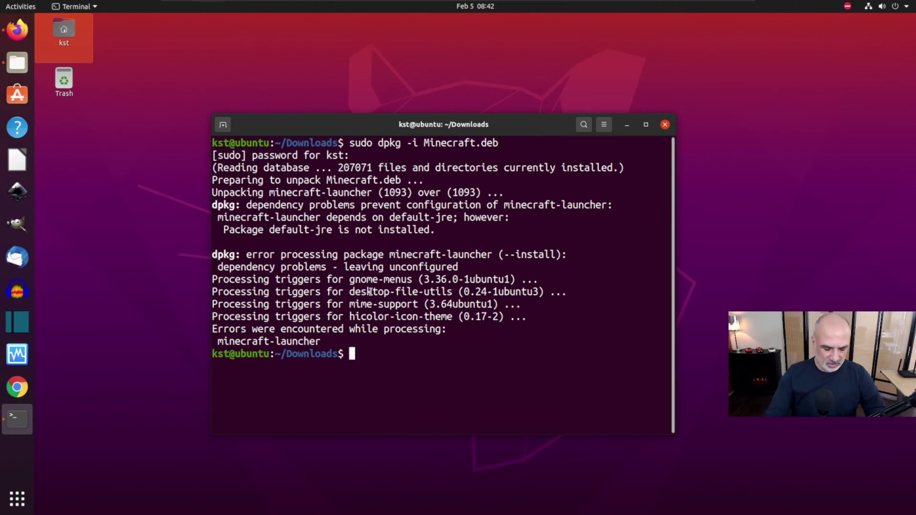
- Clear the terminal, install missing Java dependencies via sudo apt-get -f install, then close it
{"action": "type", "text": "clear"}
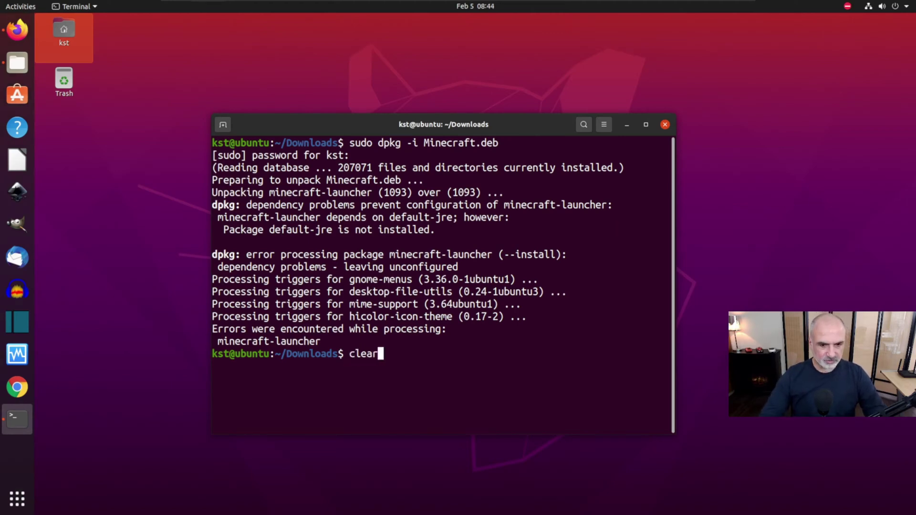
{"action": "key", "text": "Return"}
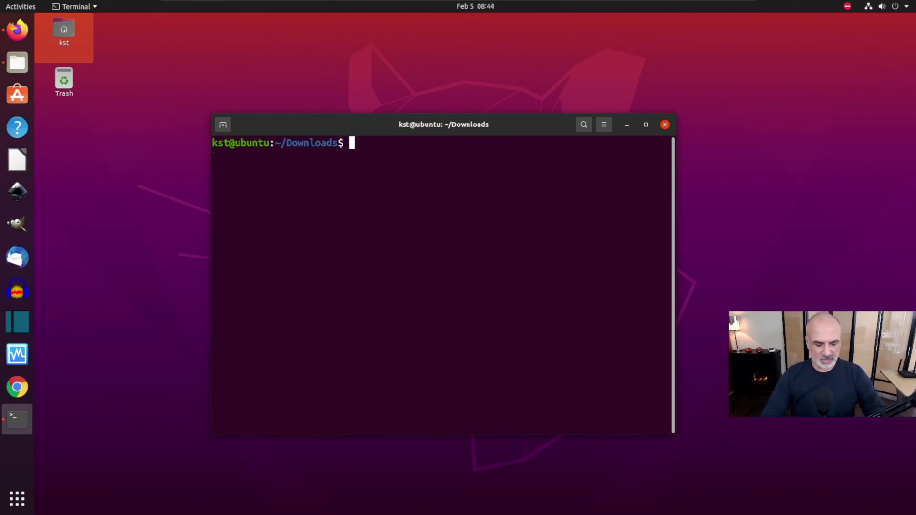
{"action": "type", "text": "sudo ap"}
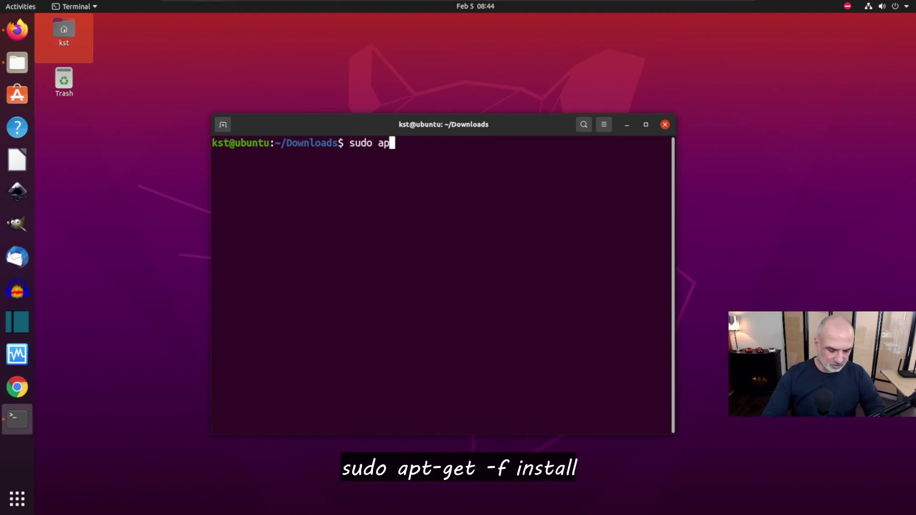
{"action": "type", "text": "t-get"}
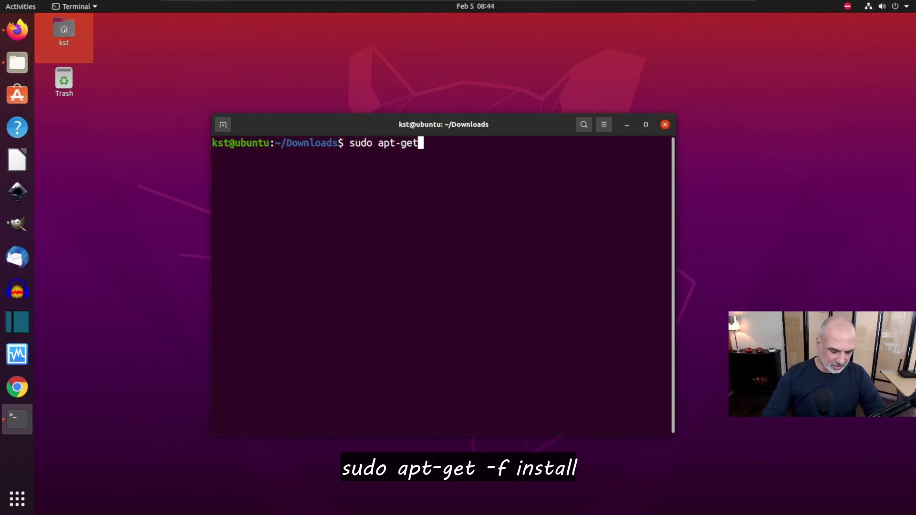
{"action": "type", "text": " -f install"}
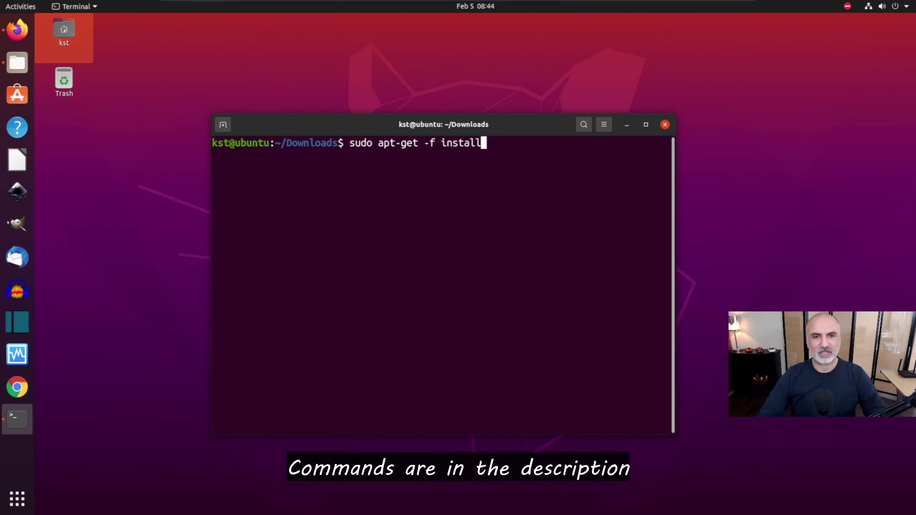
{"action": "key", "text": "Return"}
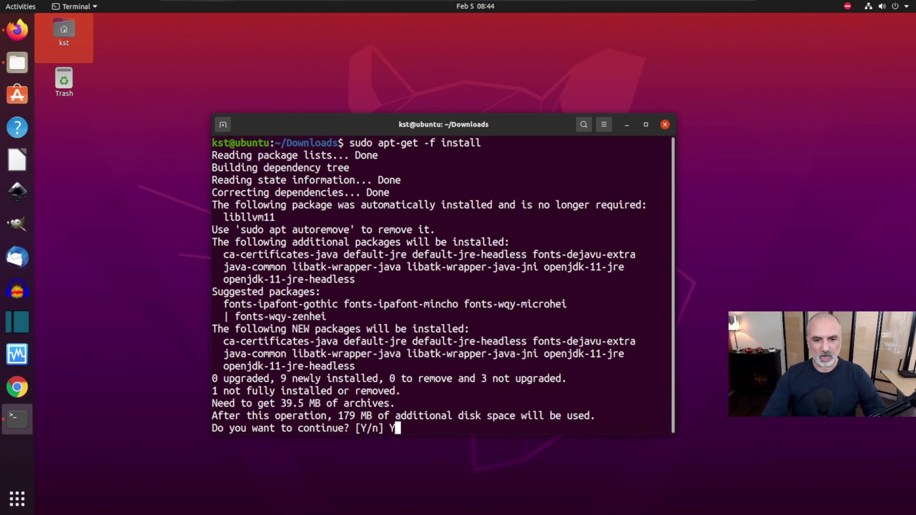
{"action": "type", "text": "Y"}
{"action": "key", "text": "Return"}
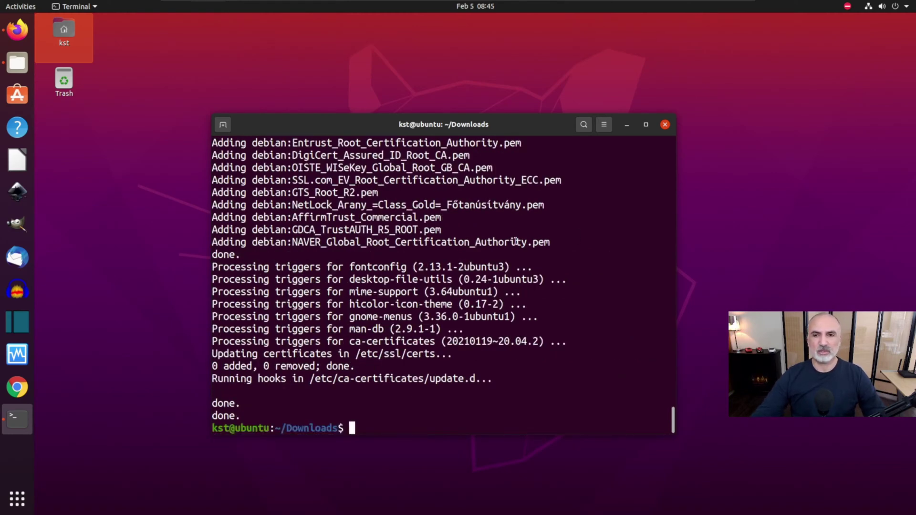
{"action": "left_click", "coordinate": [665, 125]}
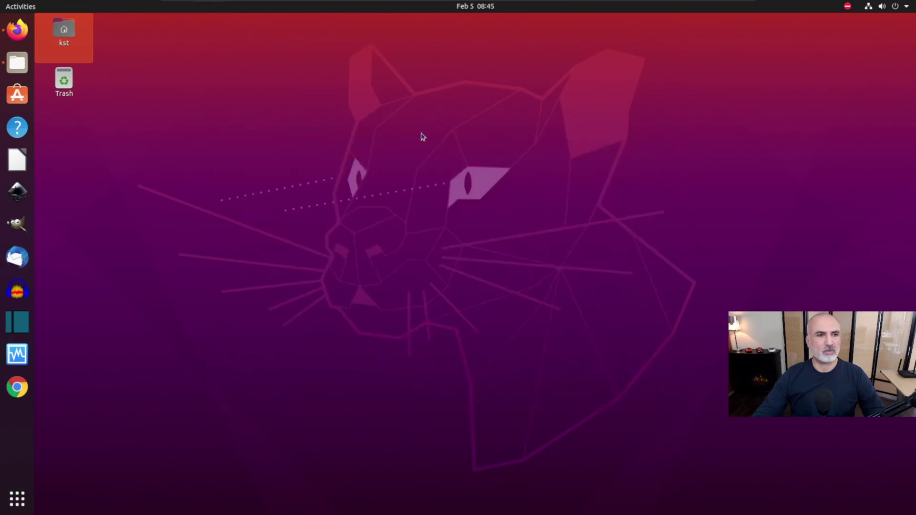
- Add Minecraft Launcher to Favorites from the All applications grid and launch it
{"action": "left_click", "coordinate": [11, 504]}
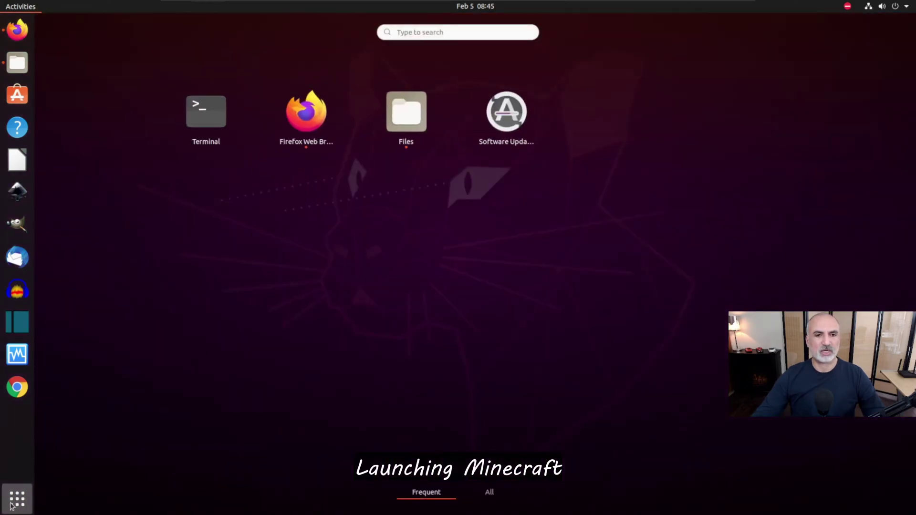
{"action": "left_click", "coordinate": [490, 496]}
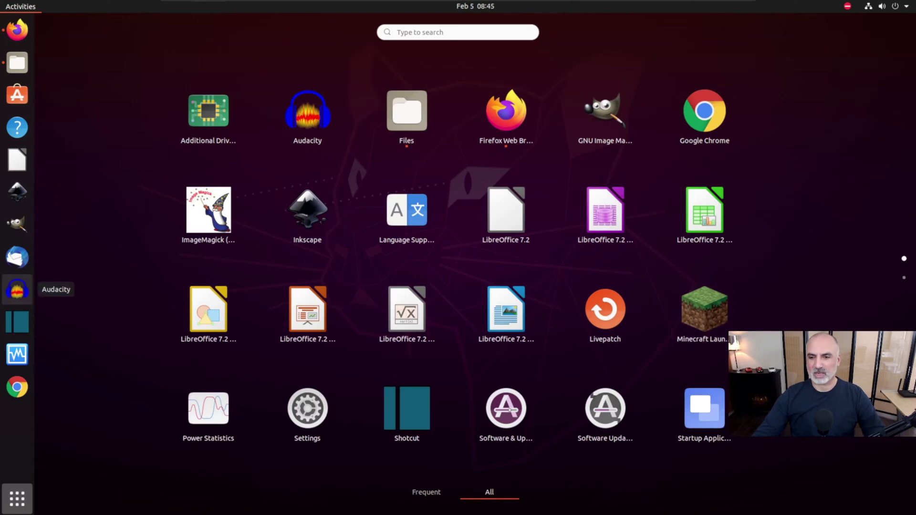
{"action": "right_click", "coordinate": [709, 315]}
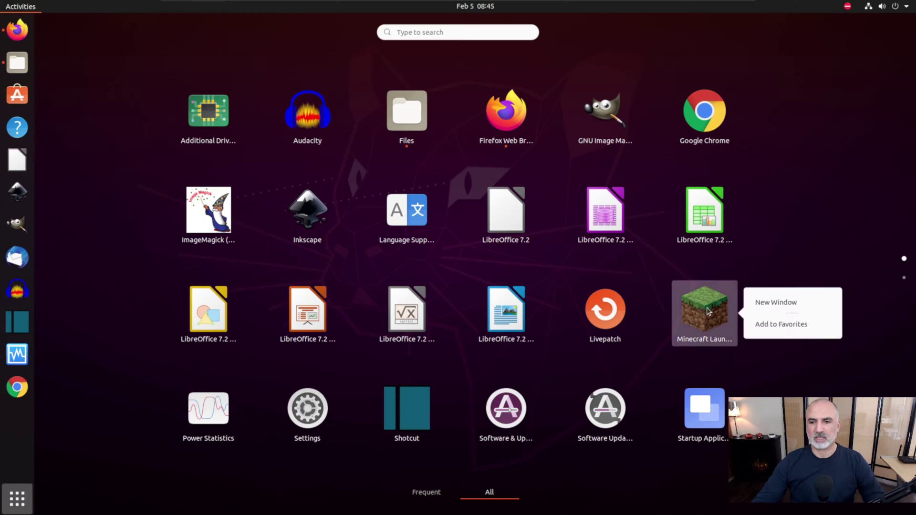
{"action": "left_click", "coordinate": [782, 326]}
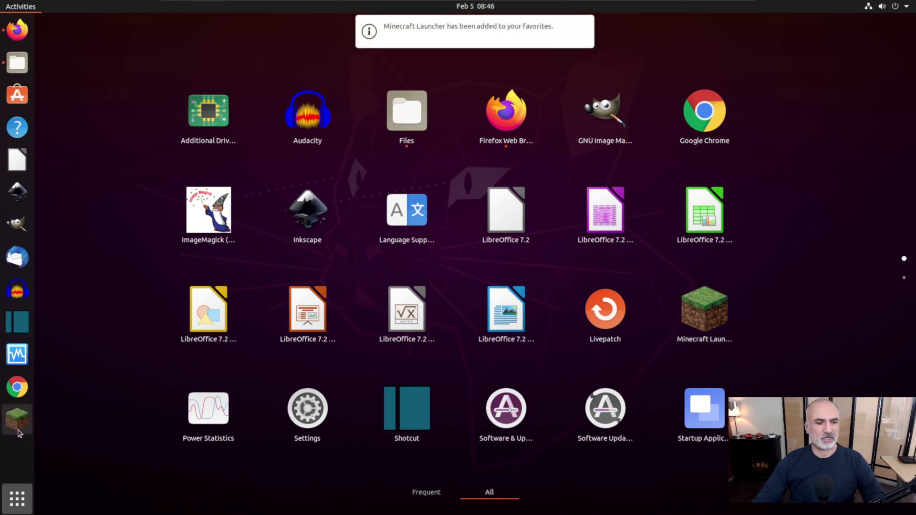
{"action": "left_click", "coordinate": [697, 317]}
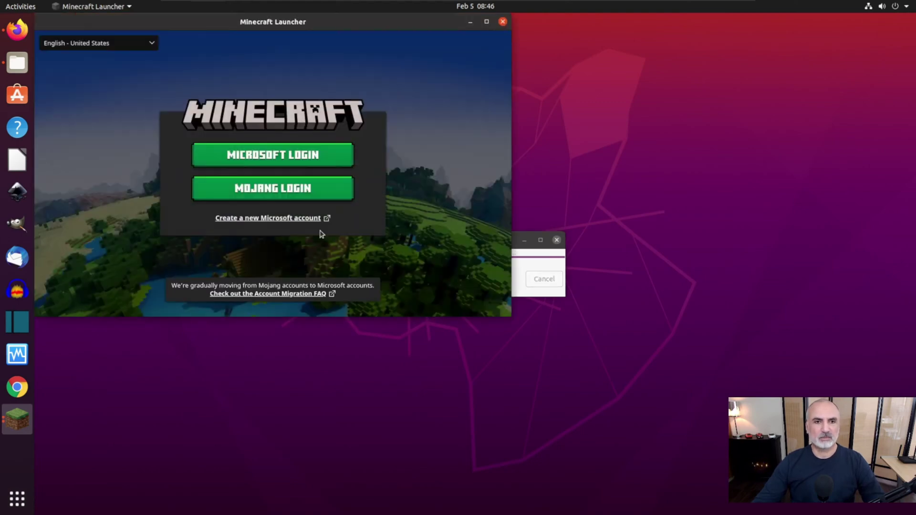
- Centre the launcher, sign in with a Microsoft account, and maximise the window
{"action": "left_click_drag", "start_coordinate": [374, 27], "coordinate": [535, 75]}
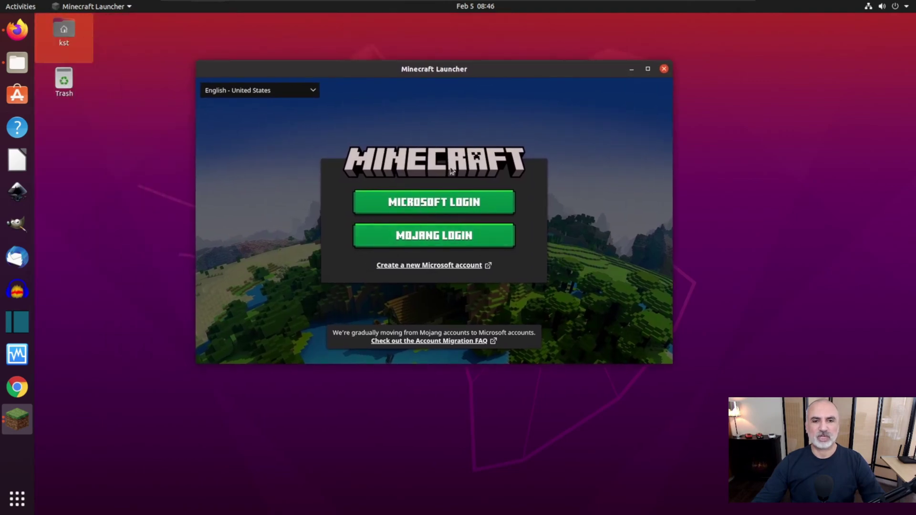
{"action": "left_click", "coordinate": [449, 204]}
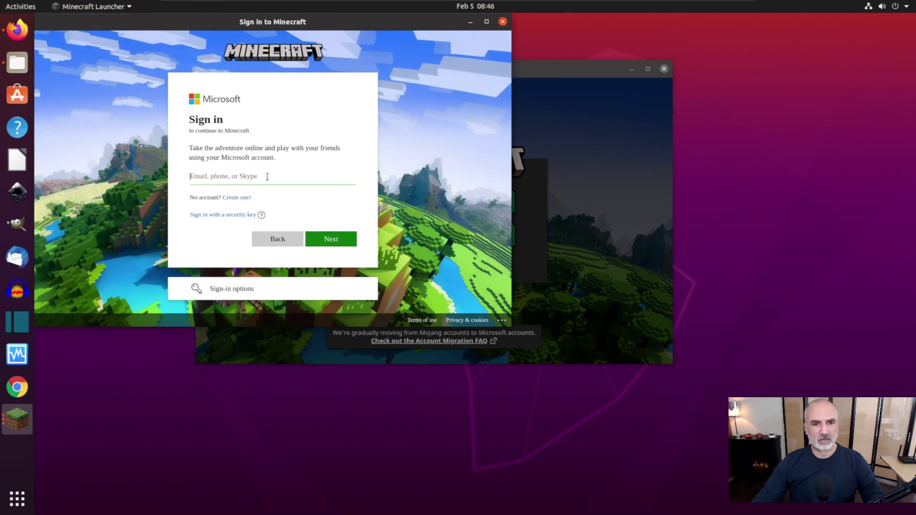
{"action": "type", "text": "kn"}
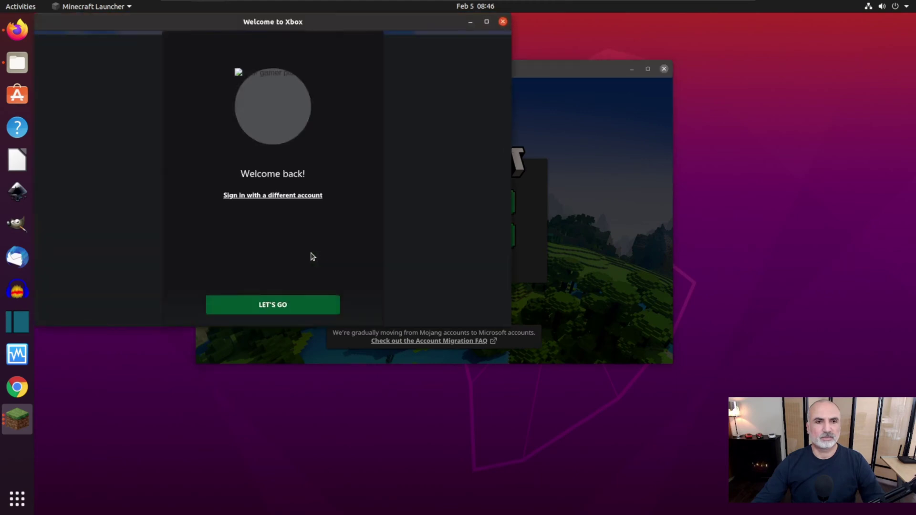
{"action": "left_click", "coordinate": [281, 310]}
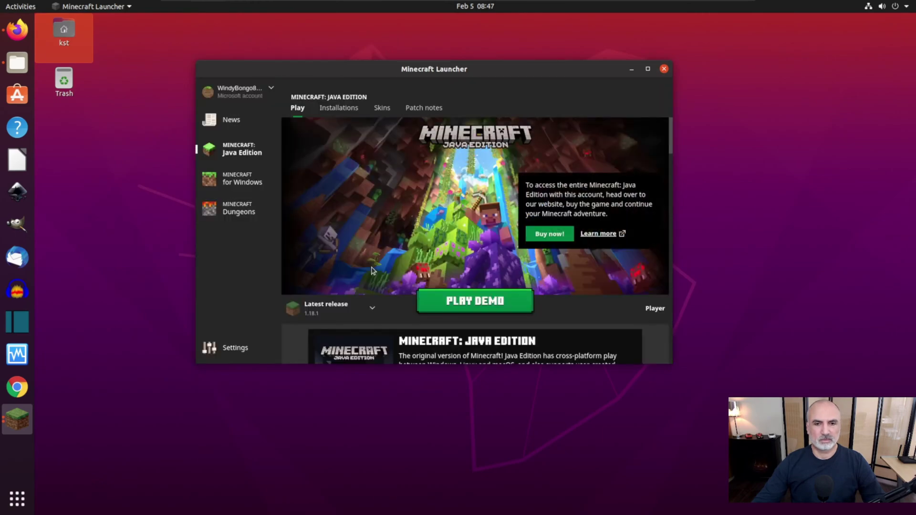
{"action": "left_click", "coordinate": [648, 70]}
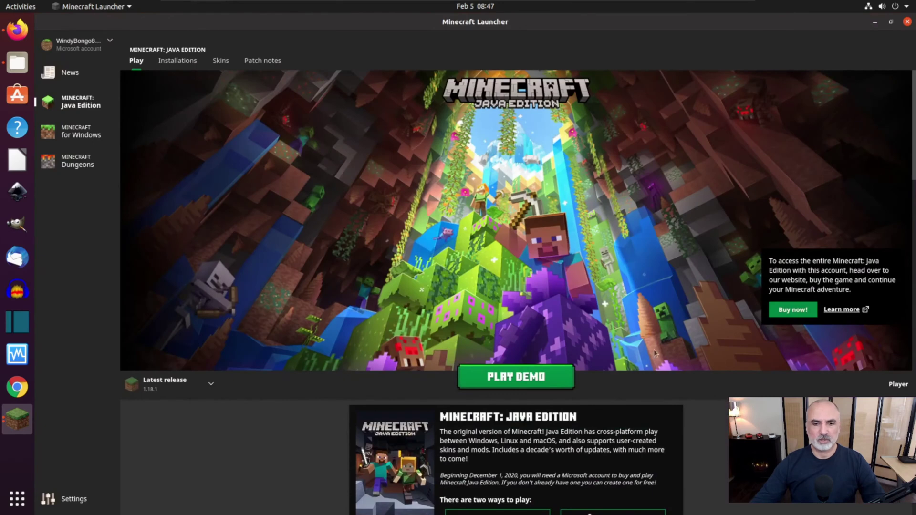
- Start the Java Edition demo with PLAY DEMO and maximise the game window
{"action": "left_click", "coordinate": [513, 382]}
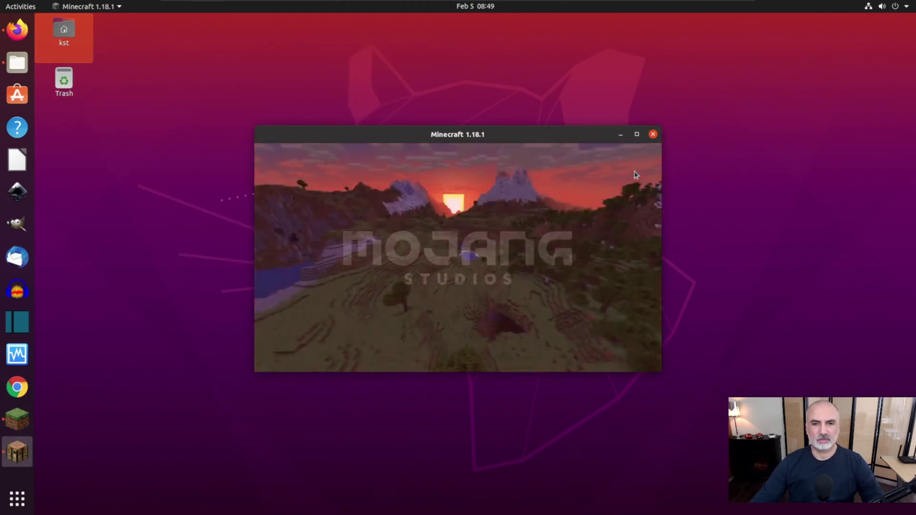
{"action": "left_click", "coordinate": [637, 134]}
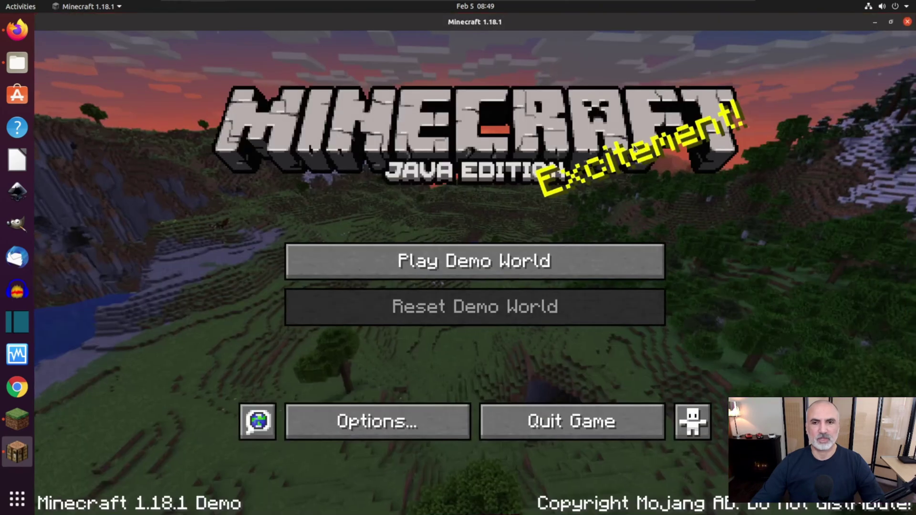